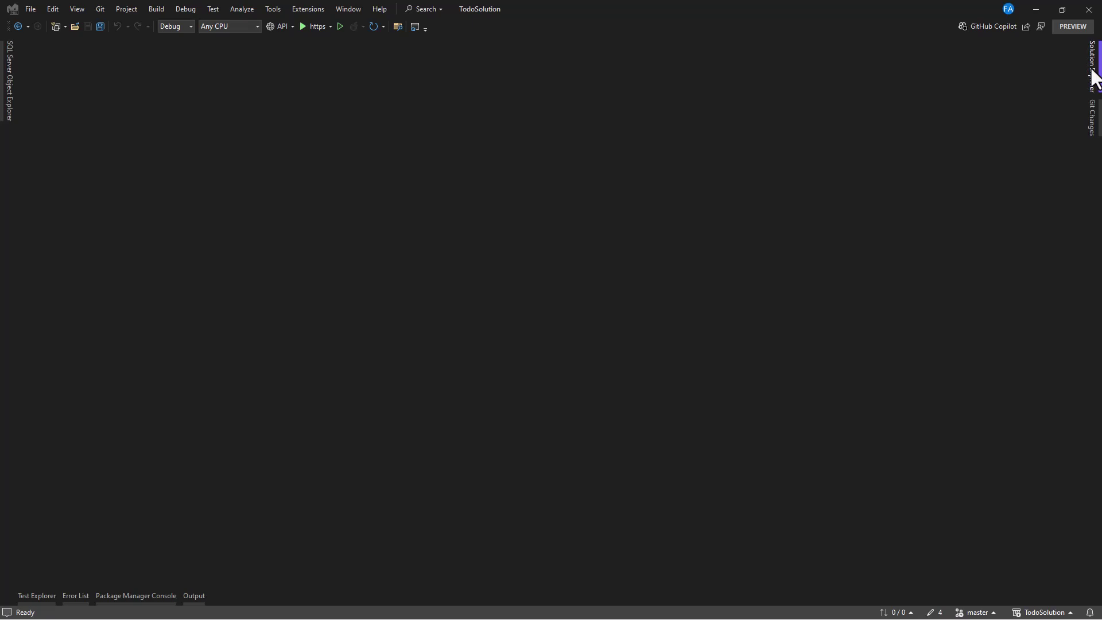
# Step: Add builder.Services.AddResponseCaching(); on line 14 of Program.cs
pyautogui.click(1095, 78)
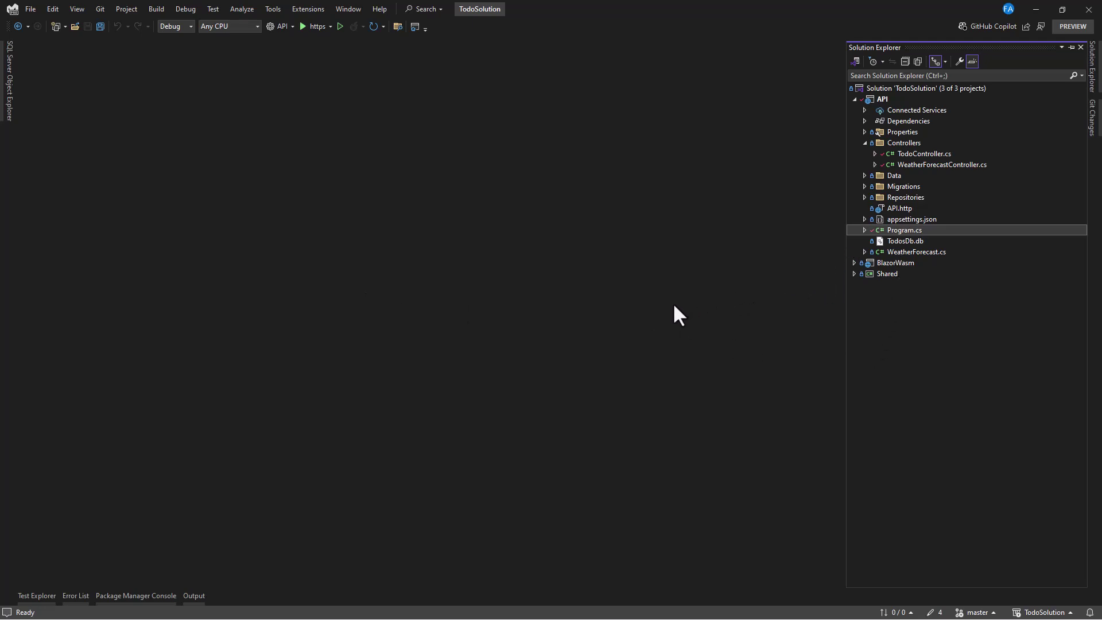
pyautogui.click(900, 229)
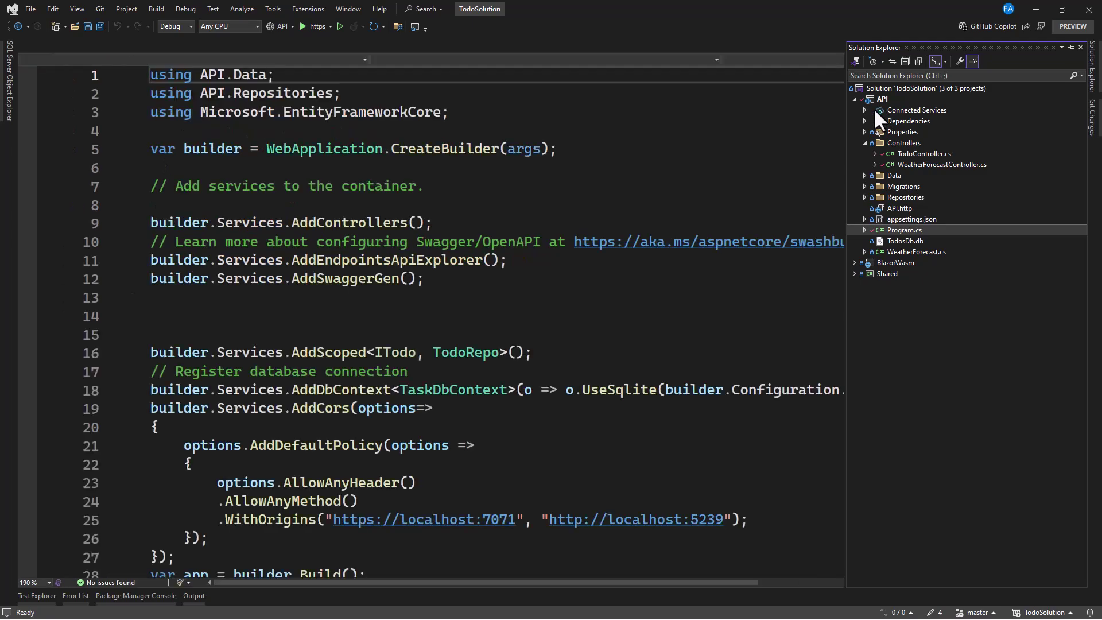
pyautogui.click(169, 316)
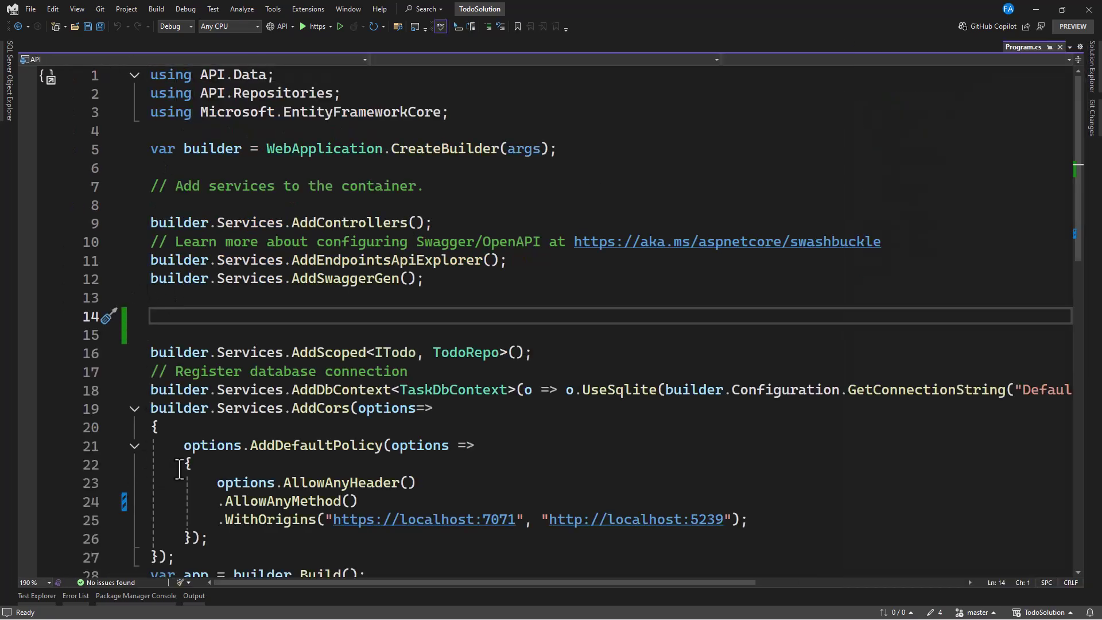
pyautogui.write('builder.')
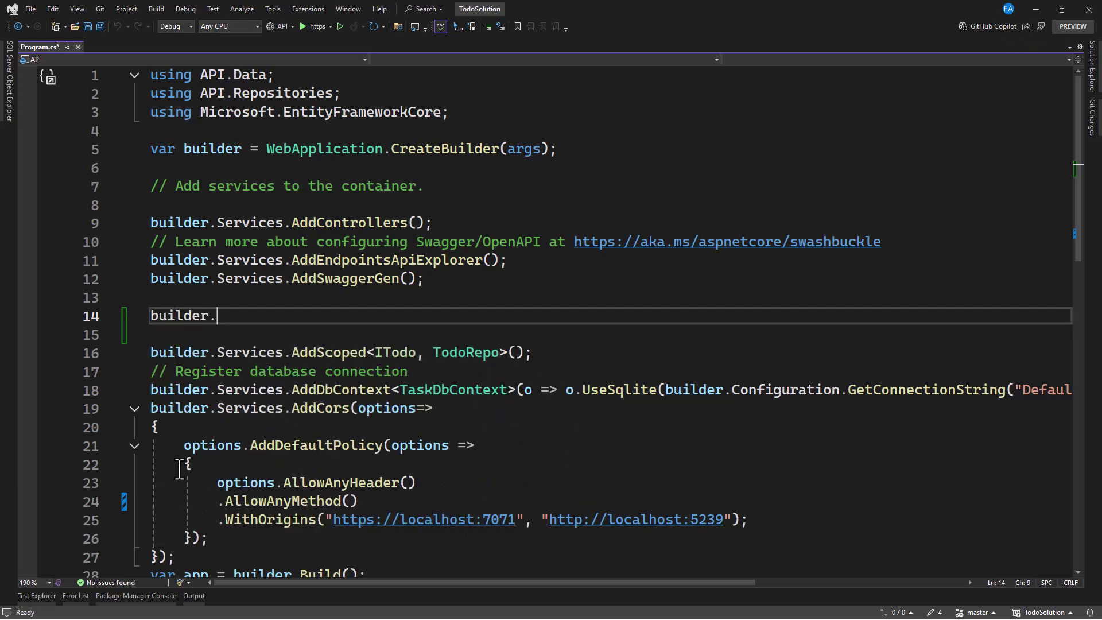
pyautogui.write('se')
pyautogui.press('Tab')
pyautogui.write('.addres')
pyautogui.press('Tab')
pyautogui.write('();')
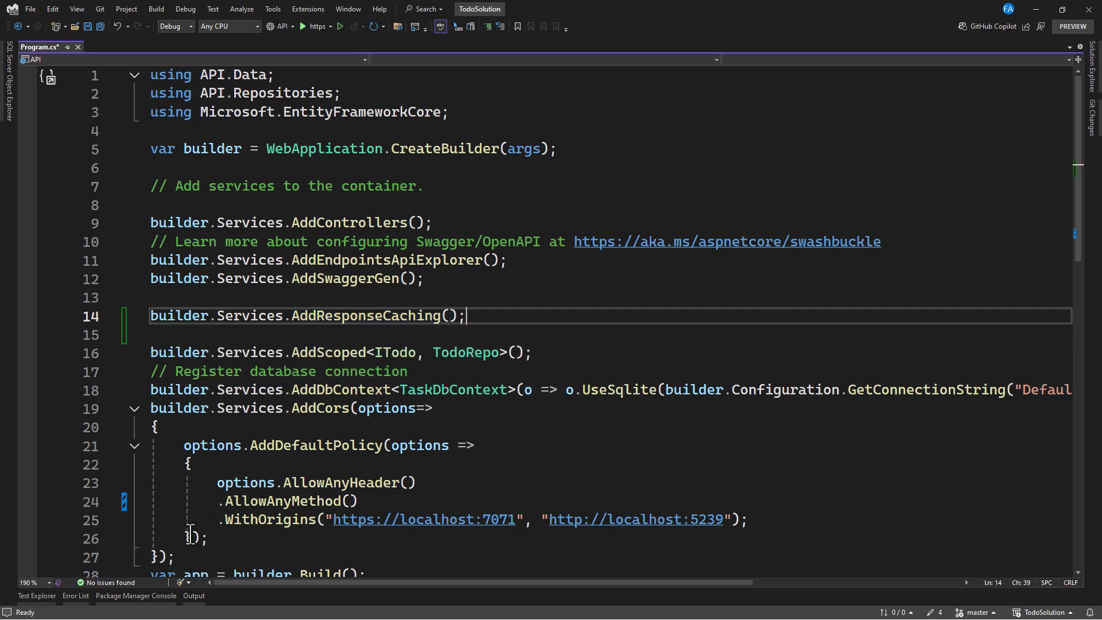
# Step: Comment out [ResponseCache(Duration =60)] in WeatherForecastController.cs and start the API over https
pyautogui.click(1094, 95)
pyautogui.click(942, 164)
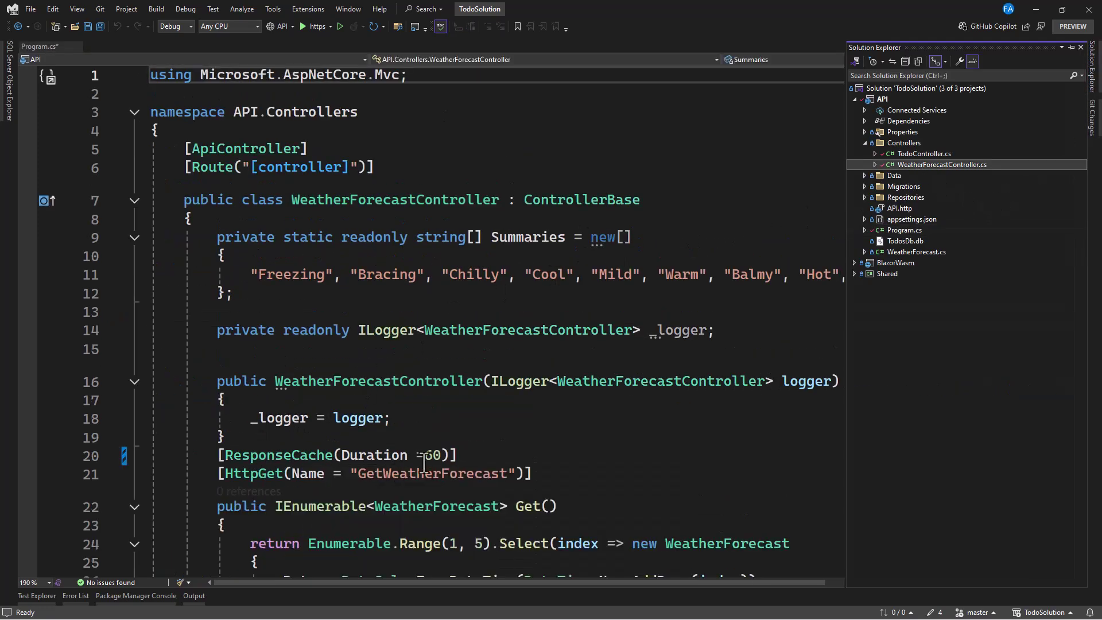
pyautogui.click(259, 437)
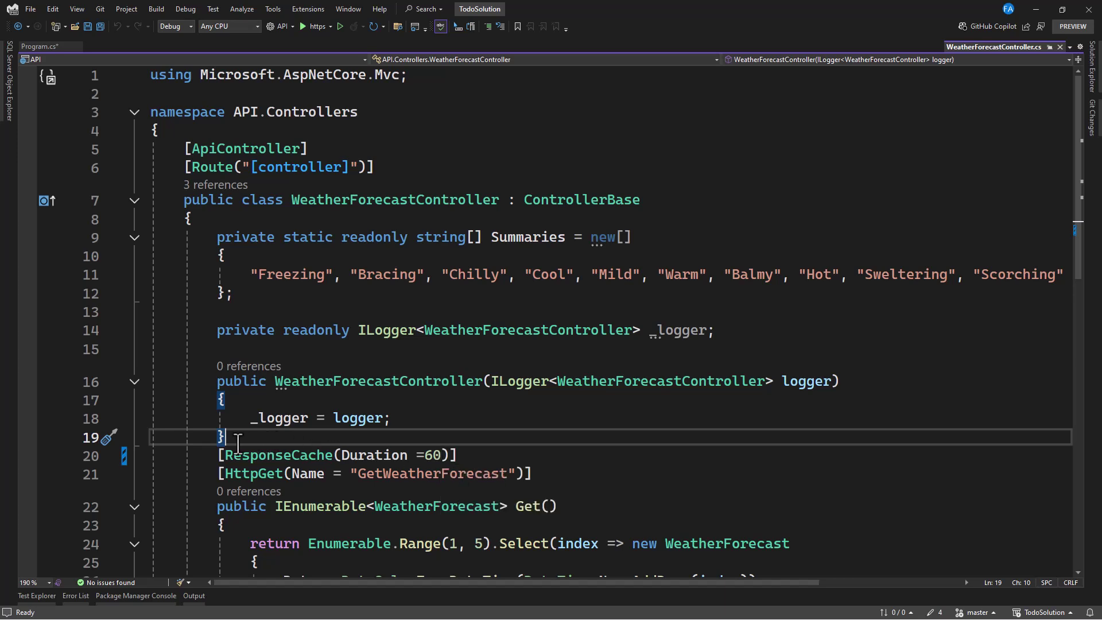
pyautogui.press('Return')
pyautogui.moveTo(216, 473); pyautogui.dragTo(463, 476)
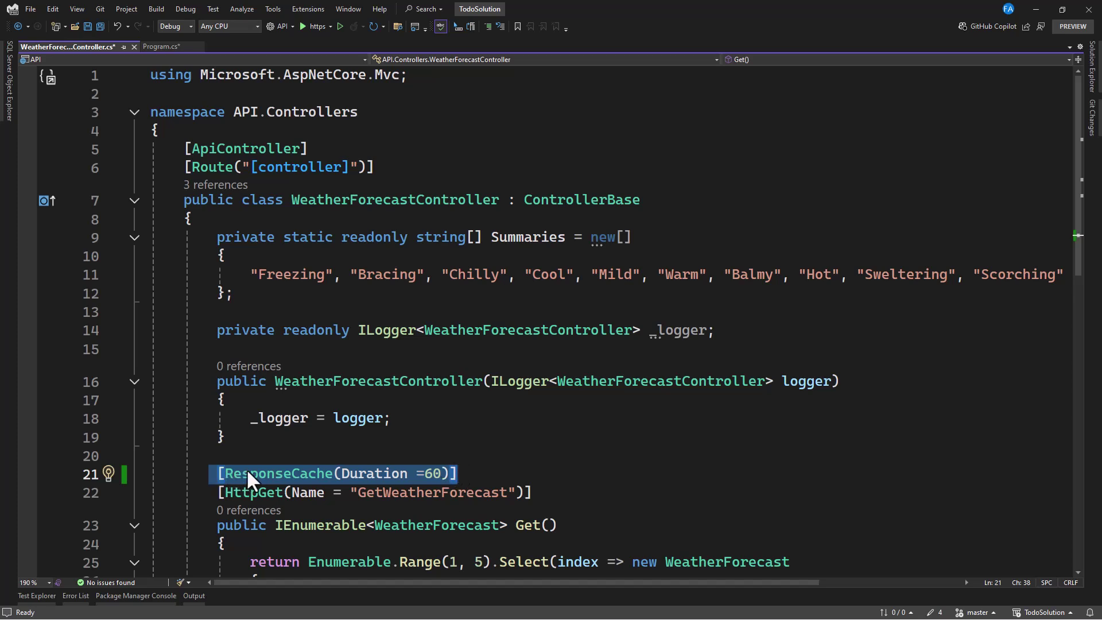
pyautogui.moveTo(251, 474)
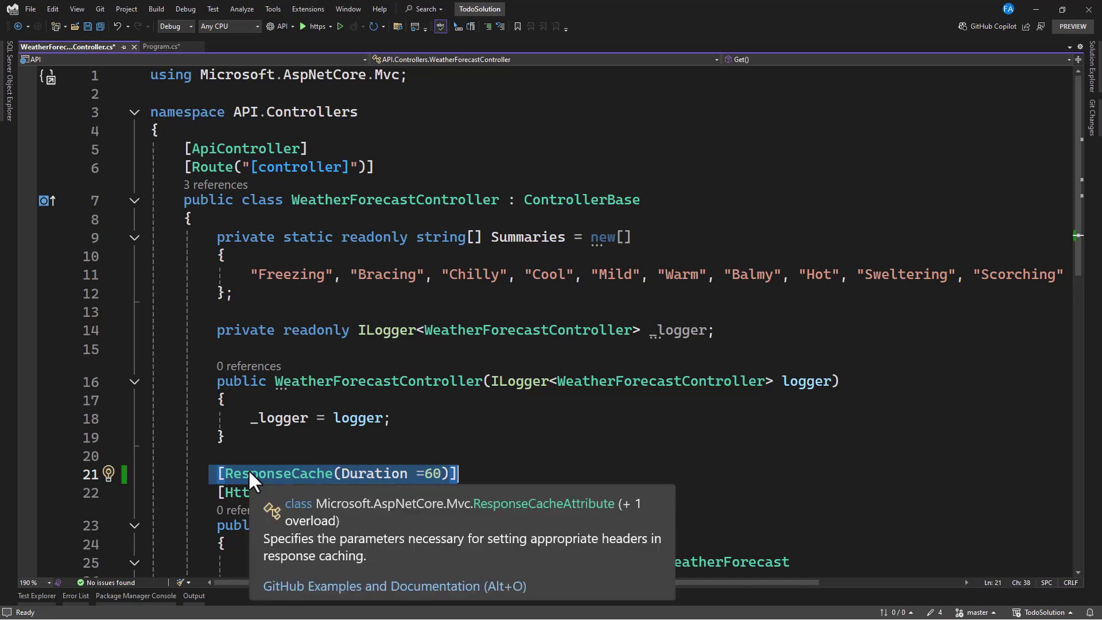
pyautogui.click(212, 456)
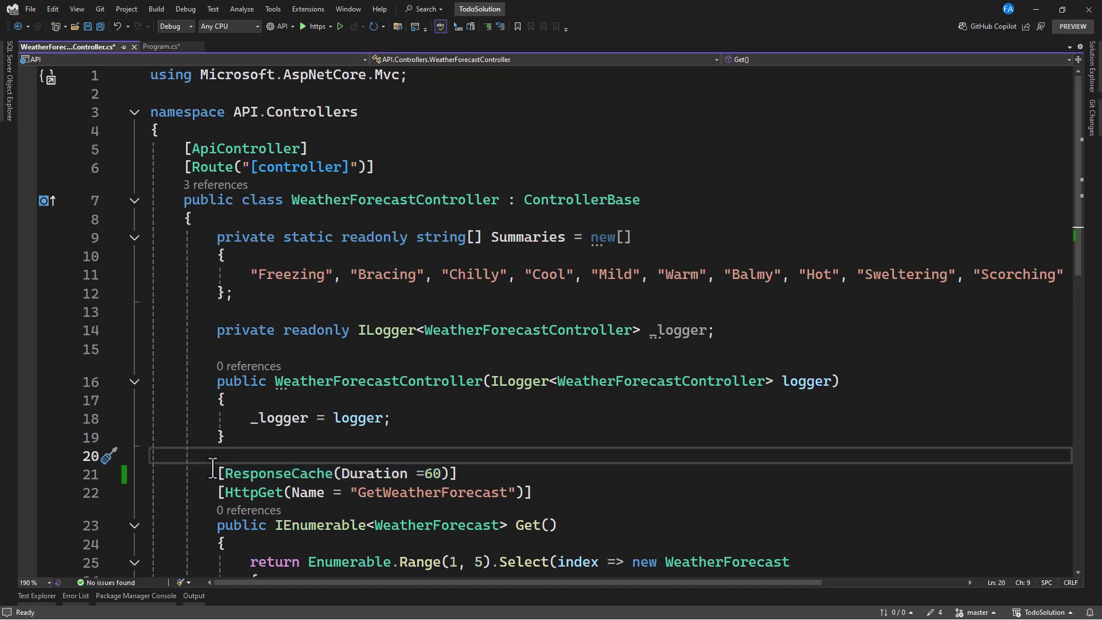
pyautogui.click(217, 475)
pyautogui.write('//')
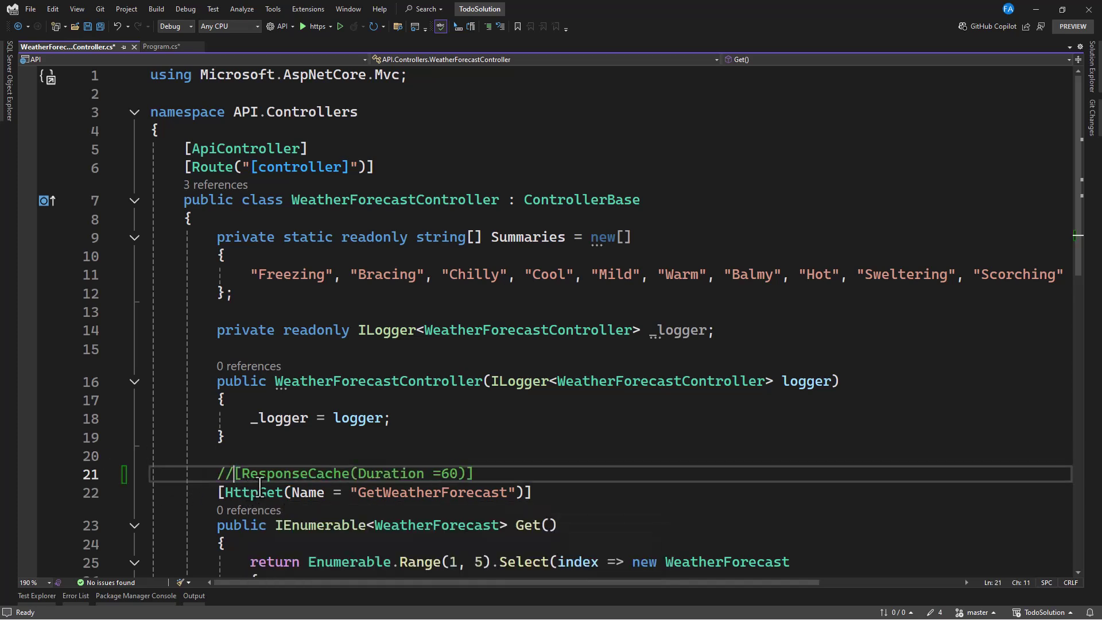
pyautogui.scroll(-1, 327, 428)
pyautogui.scroll(-2, 327, 428)
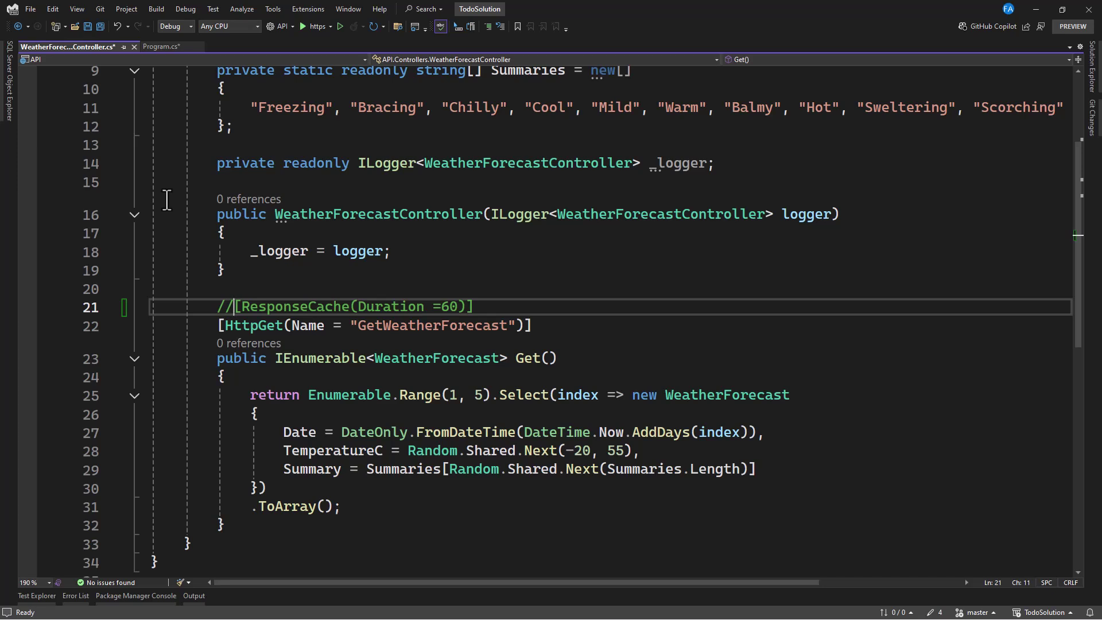
pyautogui.click(305, 27)
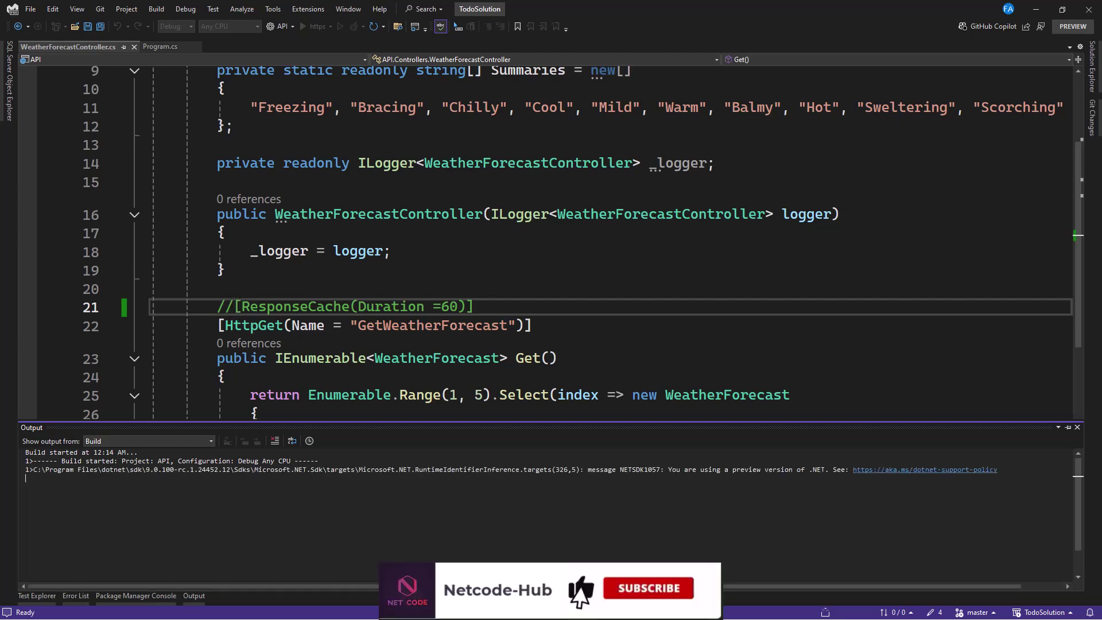
pyautogui.scroll(-1, 274, 258)
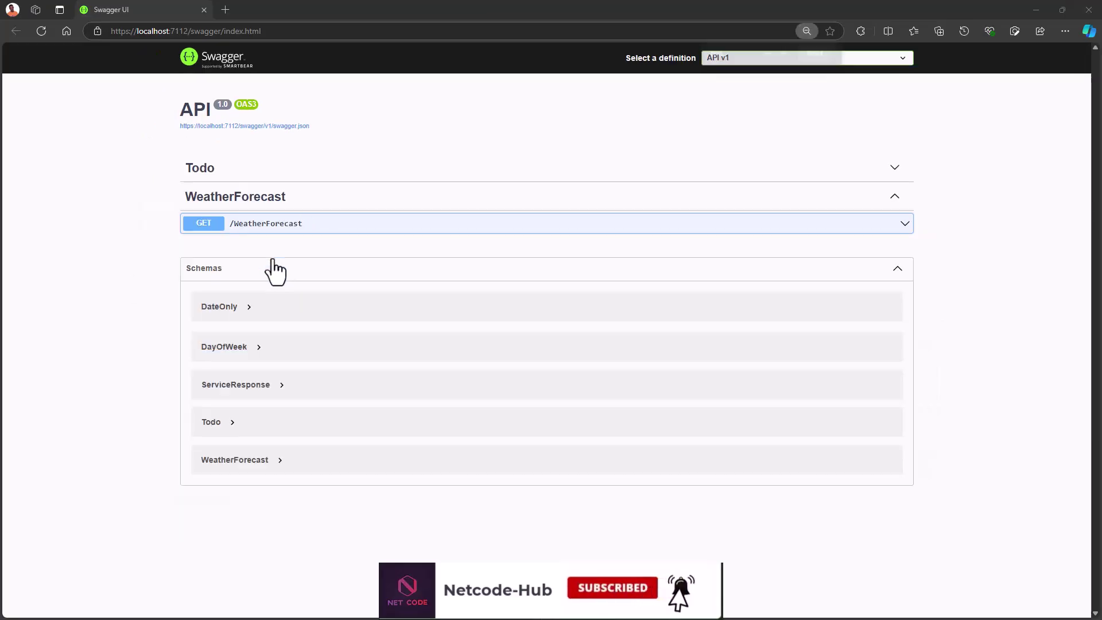
pyautogui.scroll(-1, 274, 258)
pyautogui.scroll(2, 275, 263)
pyautogui.scroll(1, 275, 265)
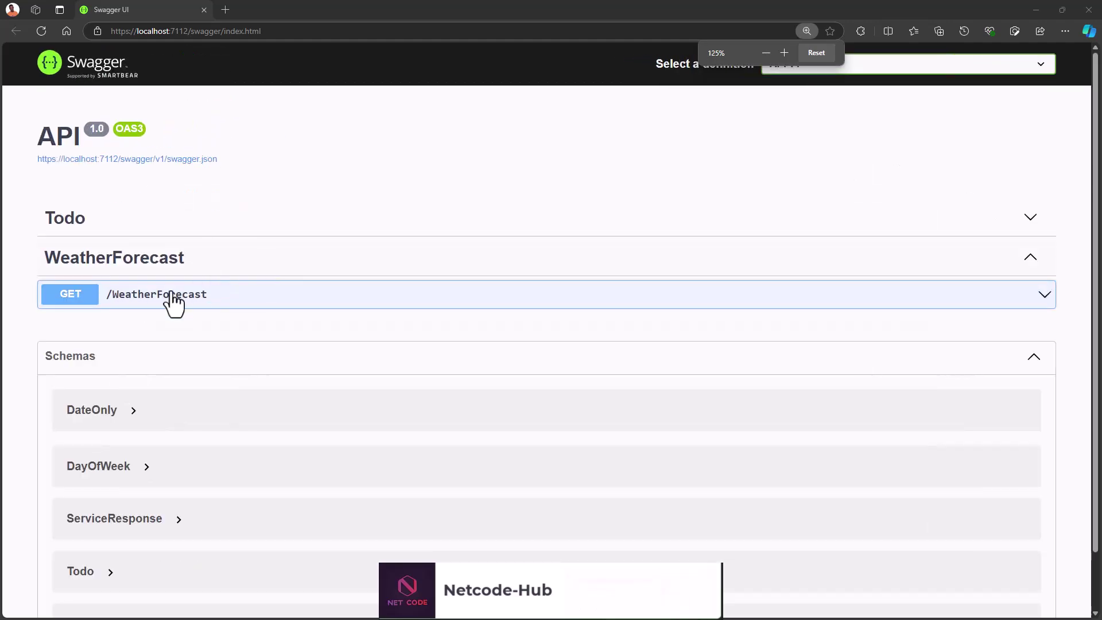
# Step: Run GET /WeatherForecast in Swagger UI and note the first temperatureC value, 23
pyautogui.click(159, 294)
pyautogui.scroll(-1, 344, 301)
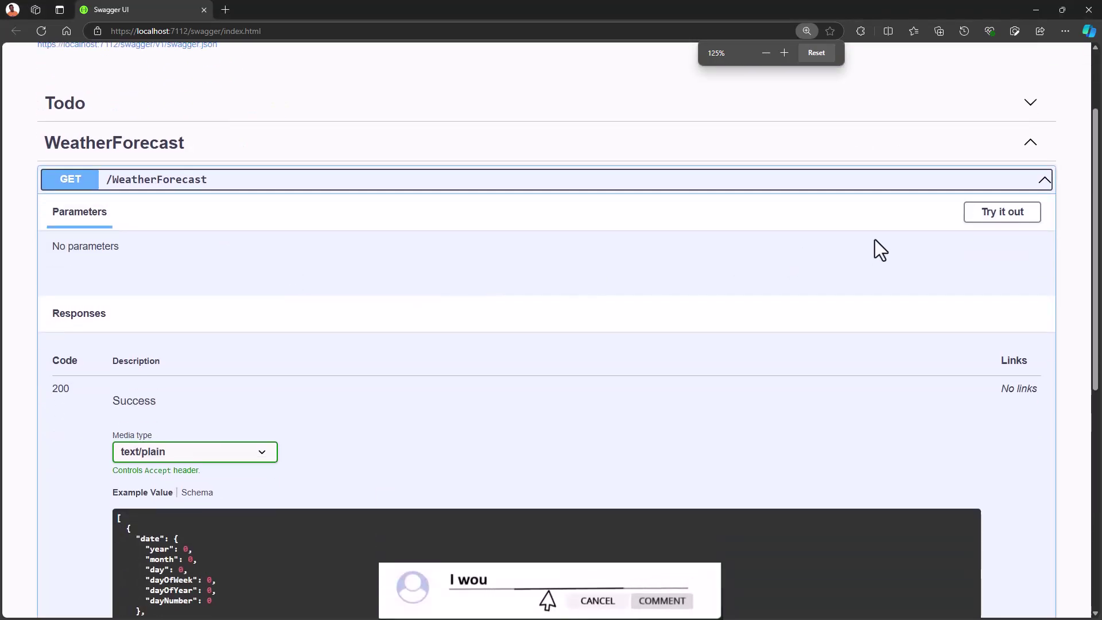
pyautogui.click(1002, 212)
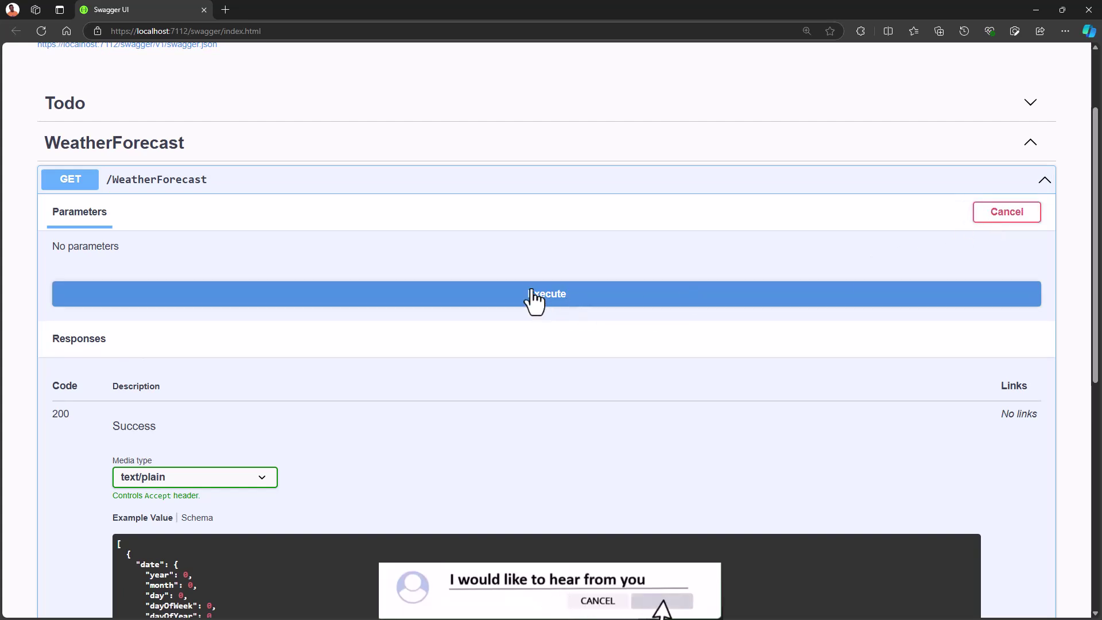
pyautogui.click(545, 294)
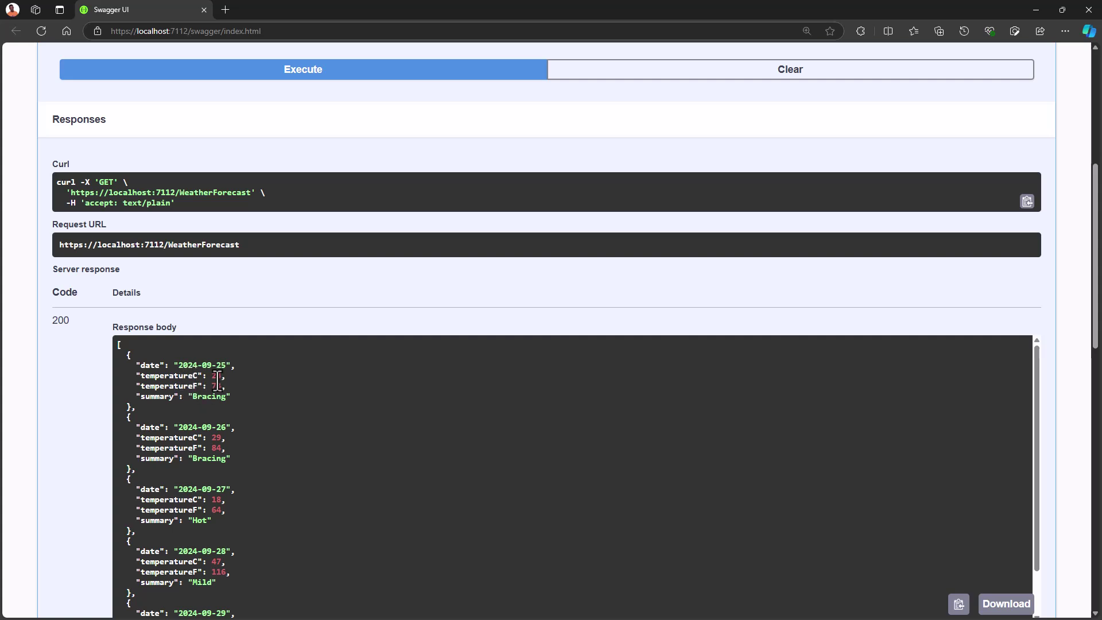
pyautogui.moveTo(212, 376); pyautogui.dragTo(224, 377)
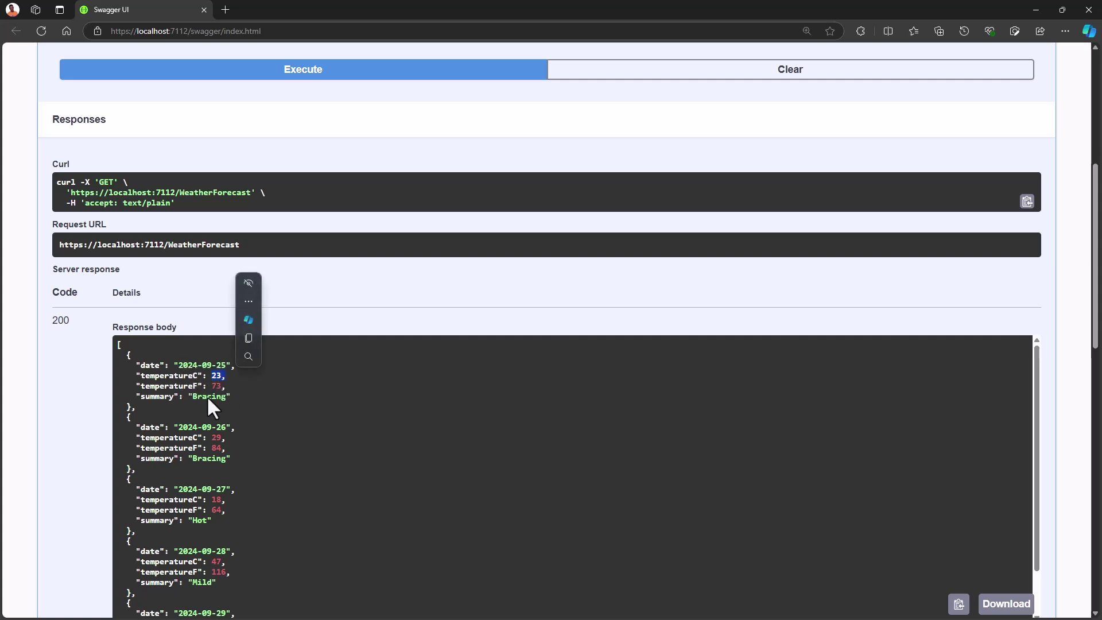
# Step: Rerun the request repeatedly, confirming the first temperature keeps changing, e.g. to 54
pyautogui.click(332, 69)
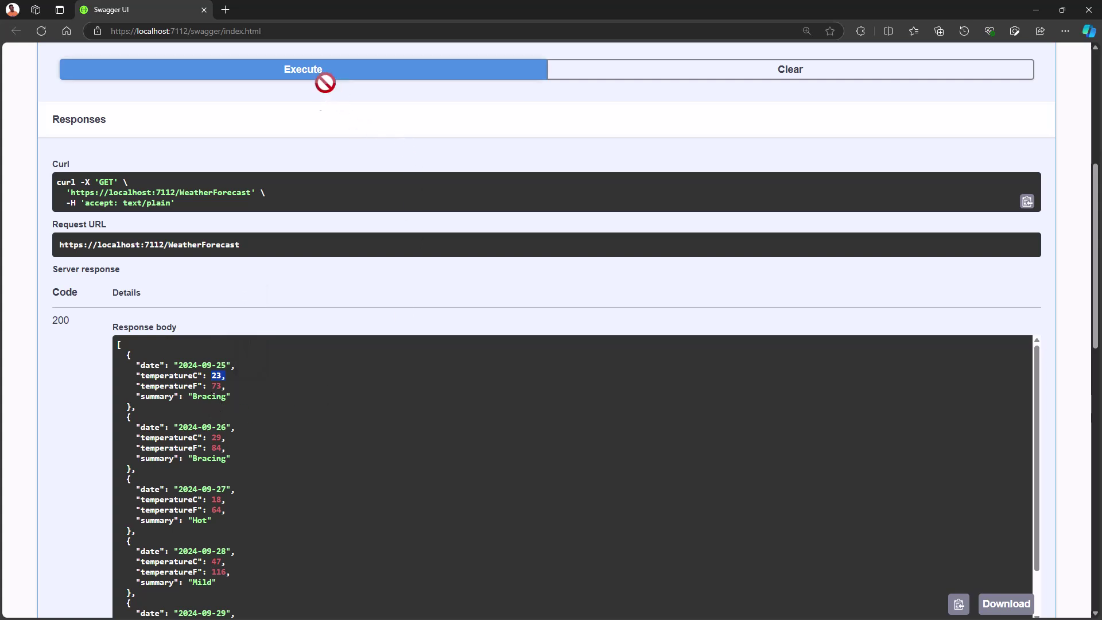
pyautogui.doubleClick(217, 377)
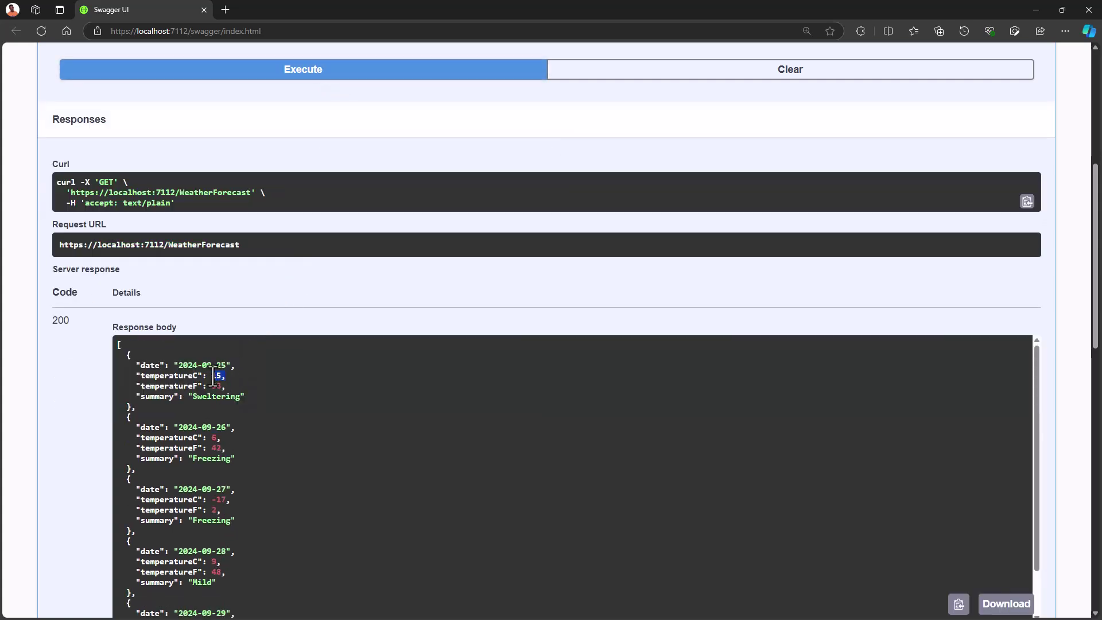
pyautogui.click(314, 82)
pyautogui.doubleClick(217, 376)
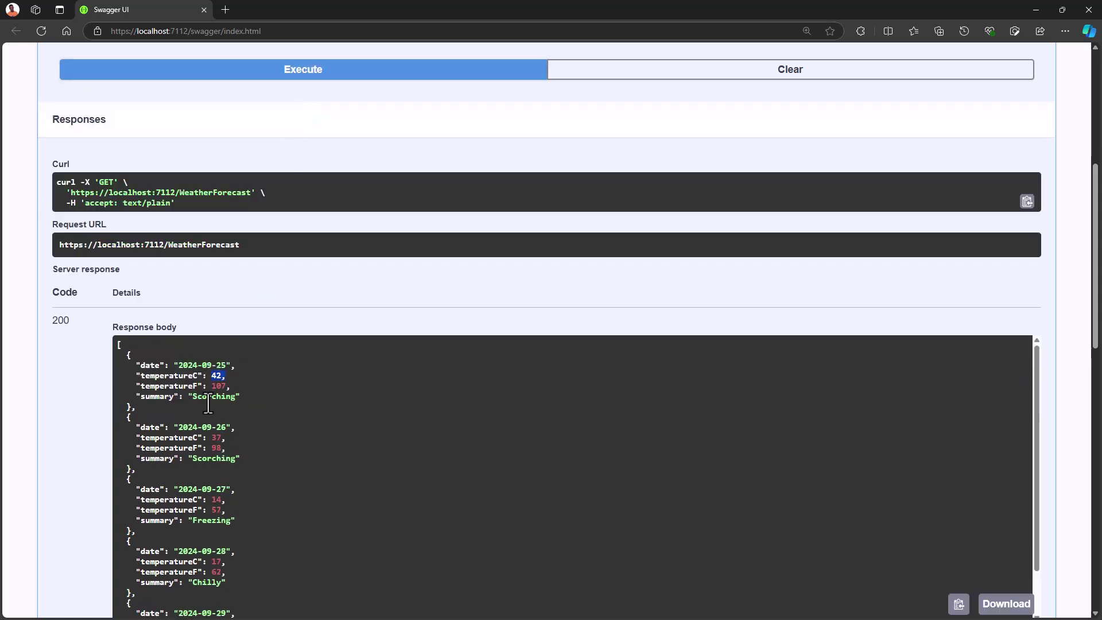
pyautogui.click(289, 80)
pyautogui.doubleClick(217, 376)
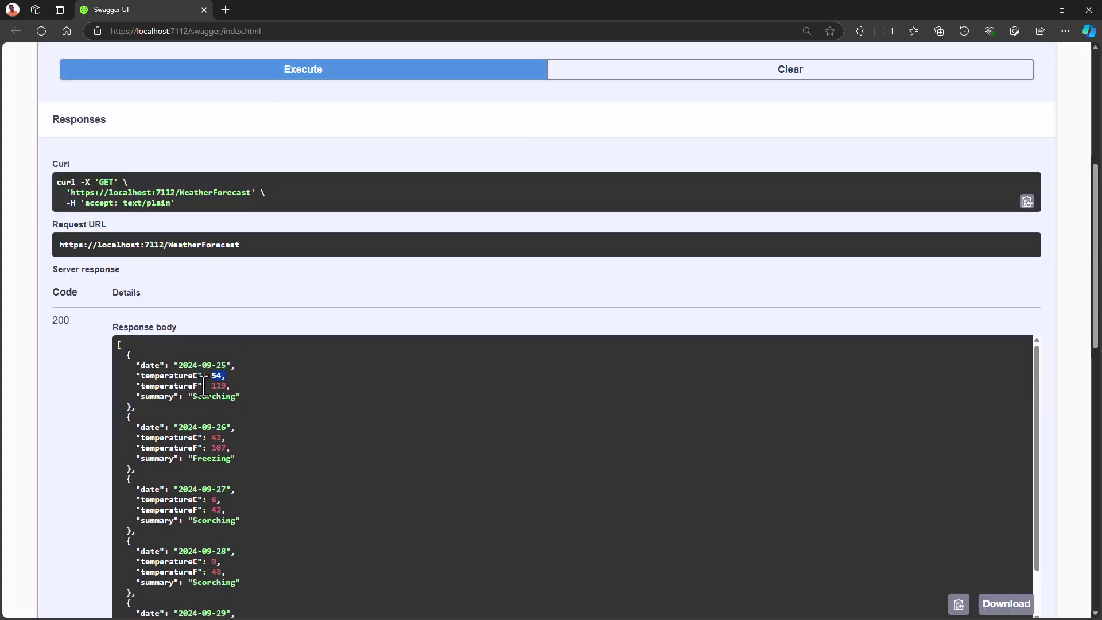
pyautogui.click(294, 80)
pyautogui.click(296, 74)
pyautogui.click(295, 75)
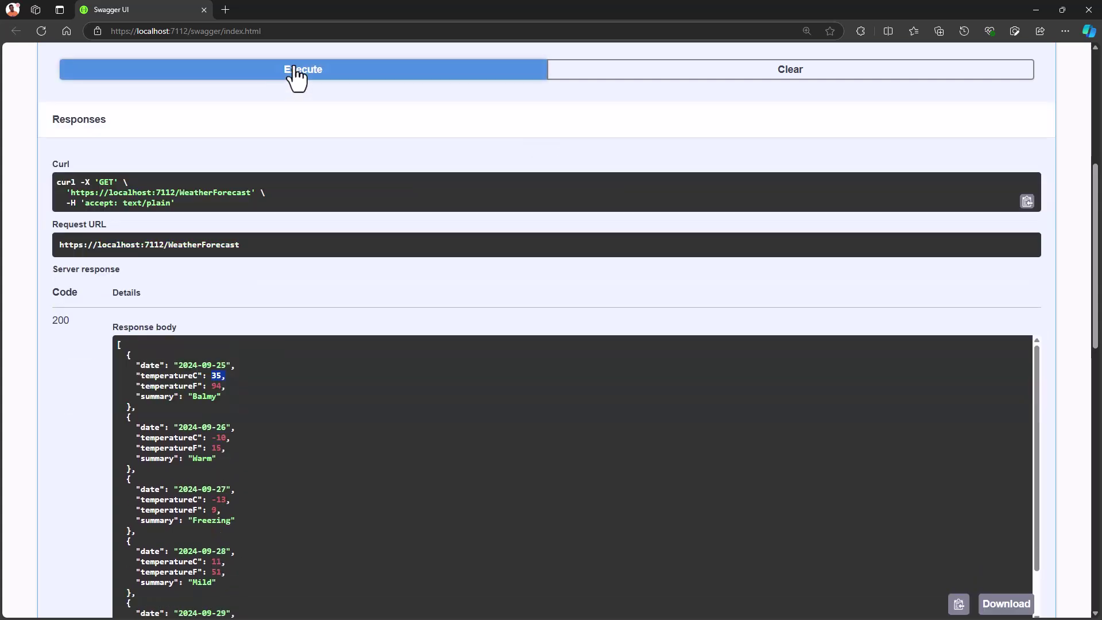
# Step: Uncomment [ResponseCache(Duration =60)] on line 21, save the controller, and restart the API
pyautogui.click(295, 75)
pyautogui.click(1038, 12)
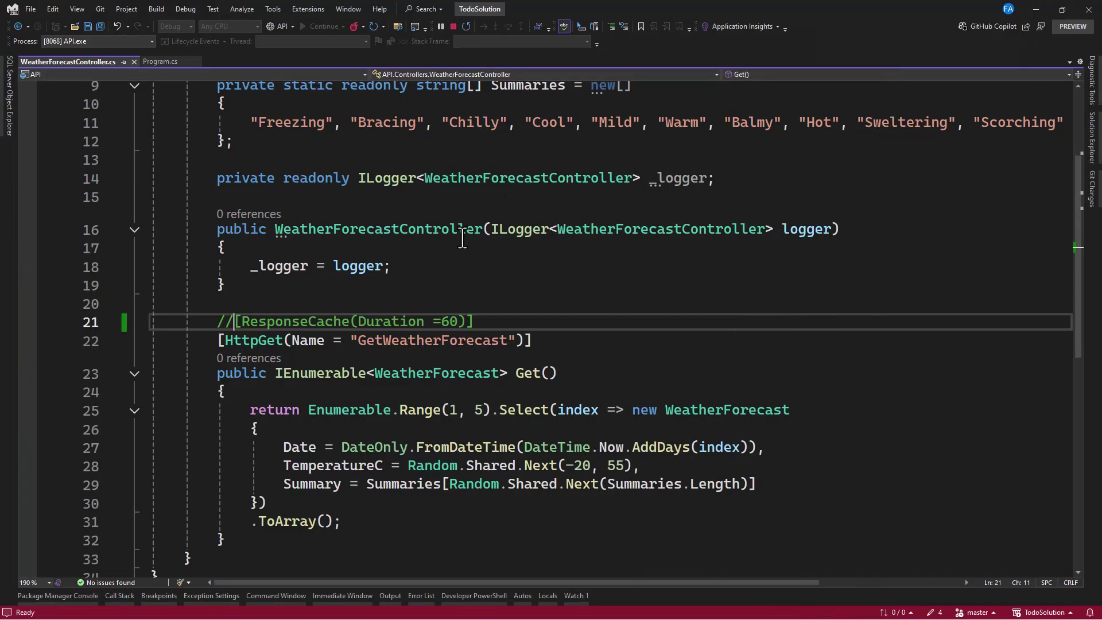
pyautogui.press('BackSpace')
pyautogui.press('BackSpace')
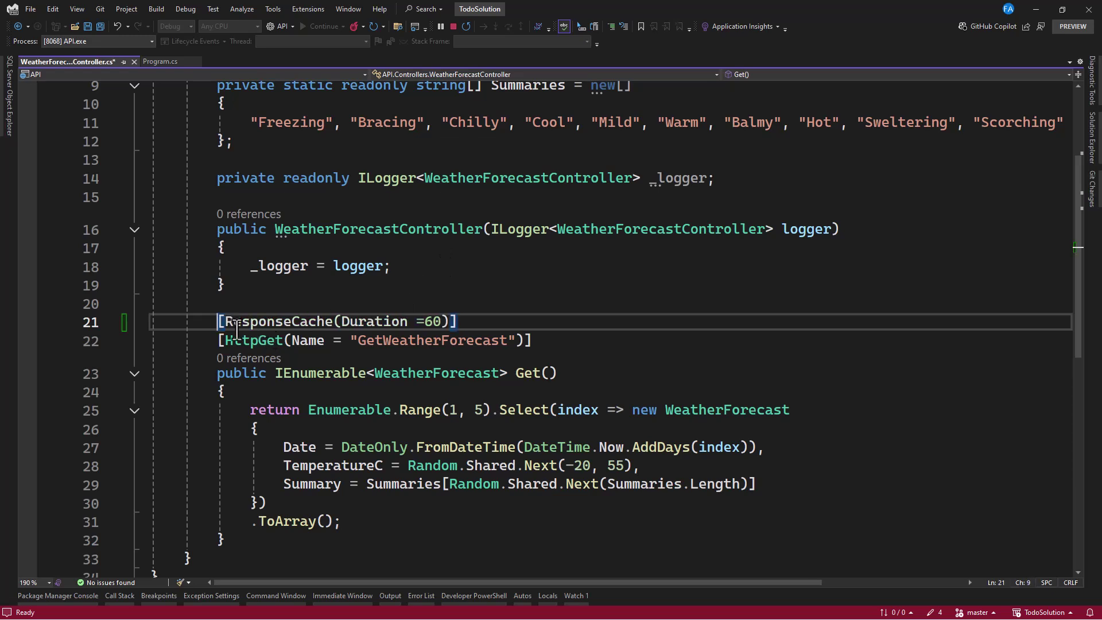
pyautogui.hotkey('ctrl', 's')
pyautogui.click(438, 26)
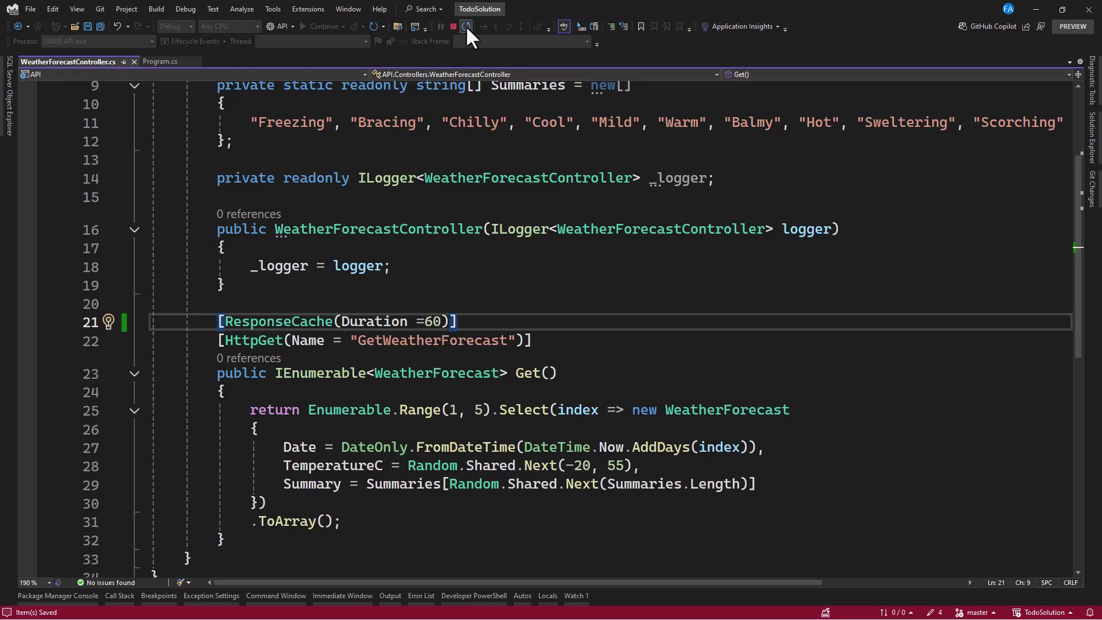
# Step: Run GET /WeatherForecast in Swagger UI, noting temperatureC 45 and temperatureF 112
pyautogui.hotkey('alt', 'Tab')
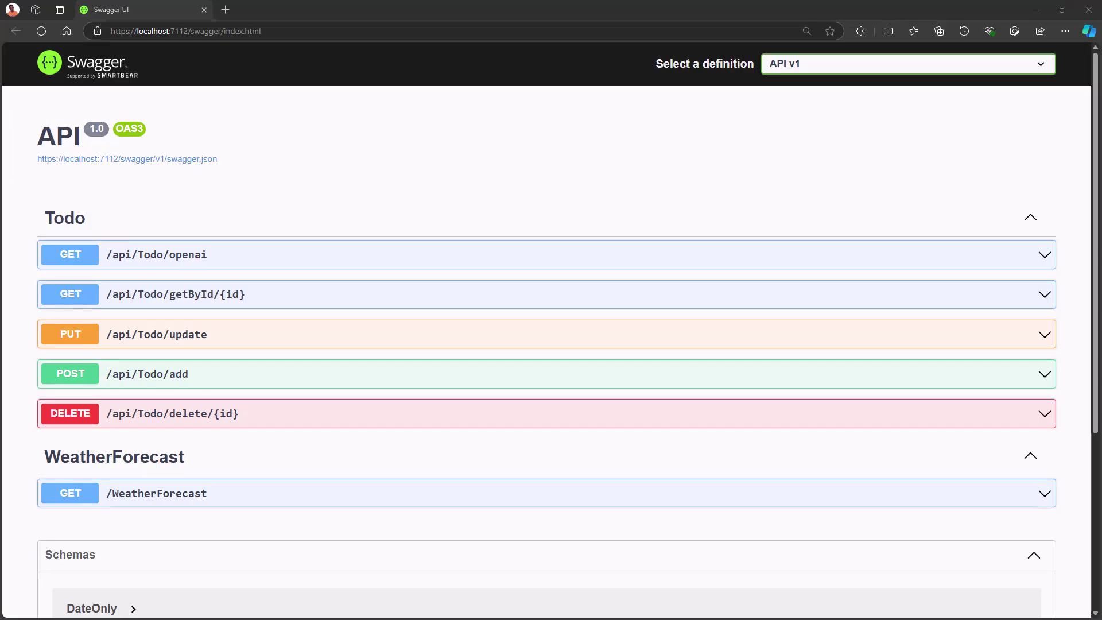
pyautogui.click(116, 218)
pyautogui.scroll(-1, 151, 363)
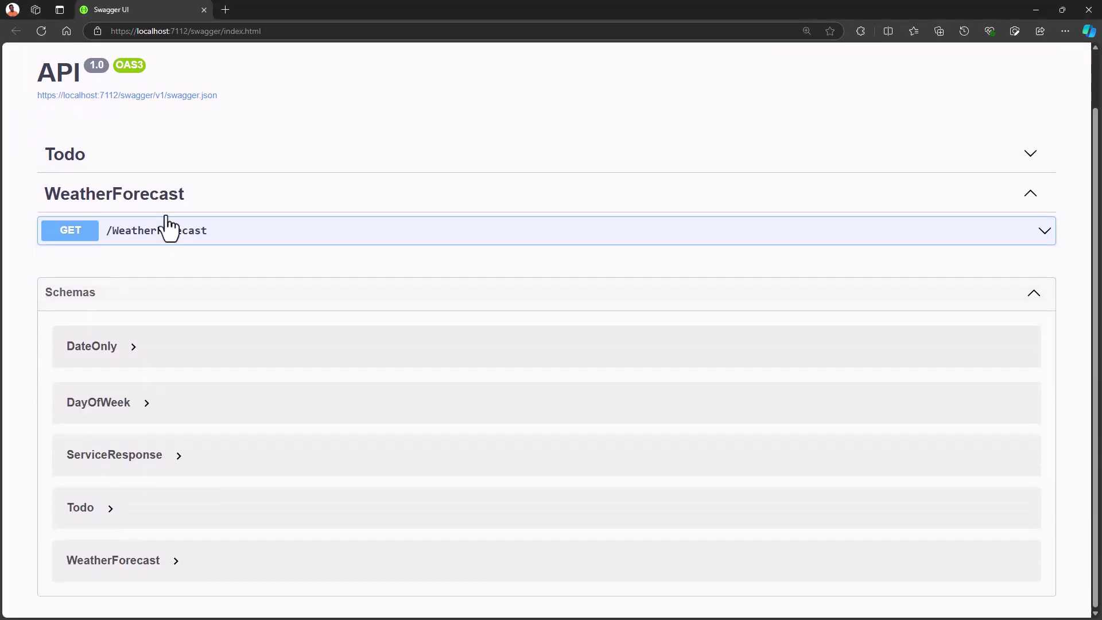
pyautogui.click(165, 229)
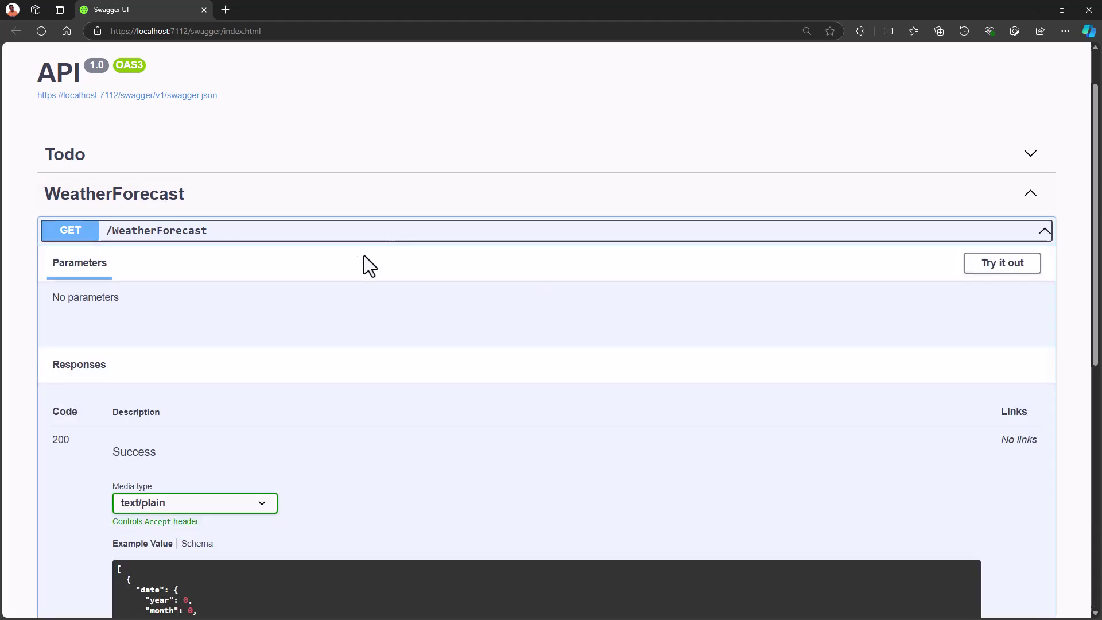
pyautogui.click(1002, 263)
pyautogui.scroll(-1, 414, 241)
pyautogui.click(416, 233)
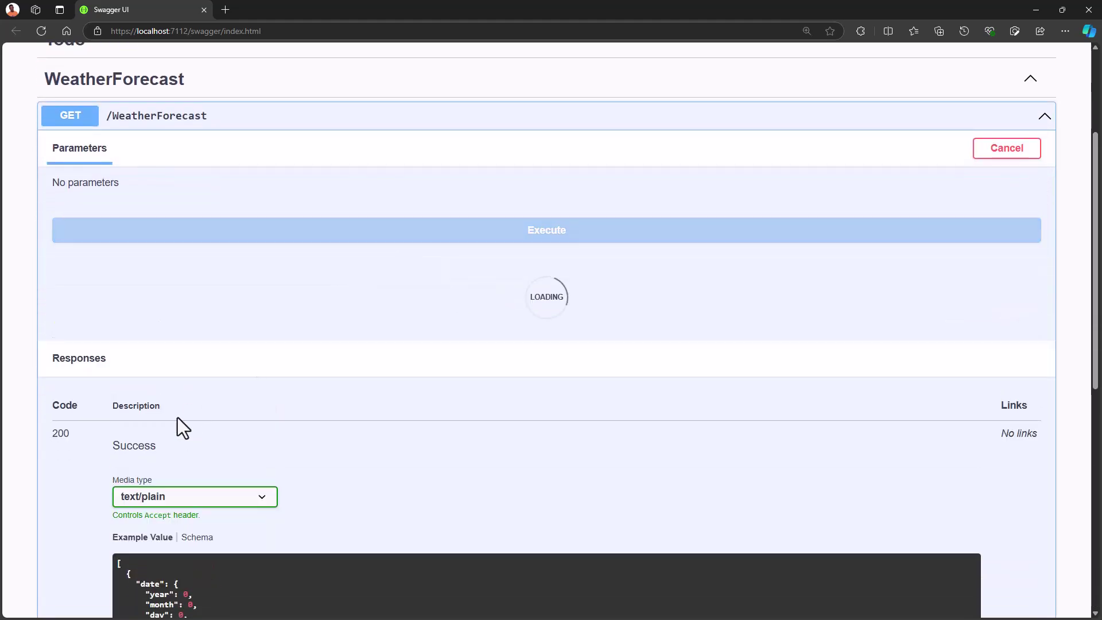
pyautogui.scroll(-3, 172, 414)
pyautogui.scroll(-1, 216, 259)
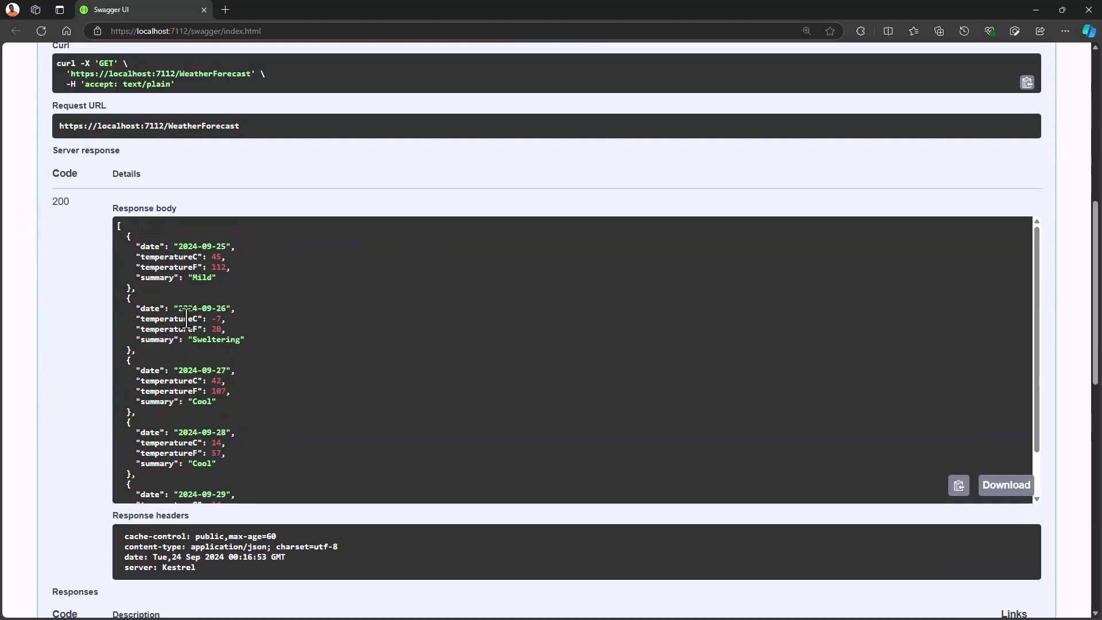
pyautogui.doubleClick(216, 257)
pyautogui.doubleClick(219, 267)
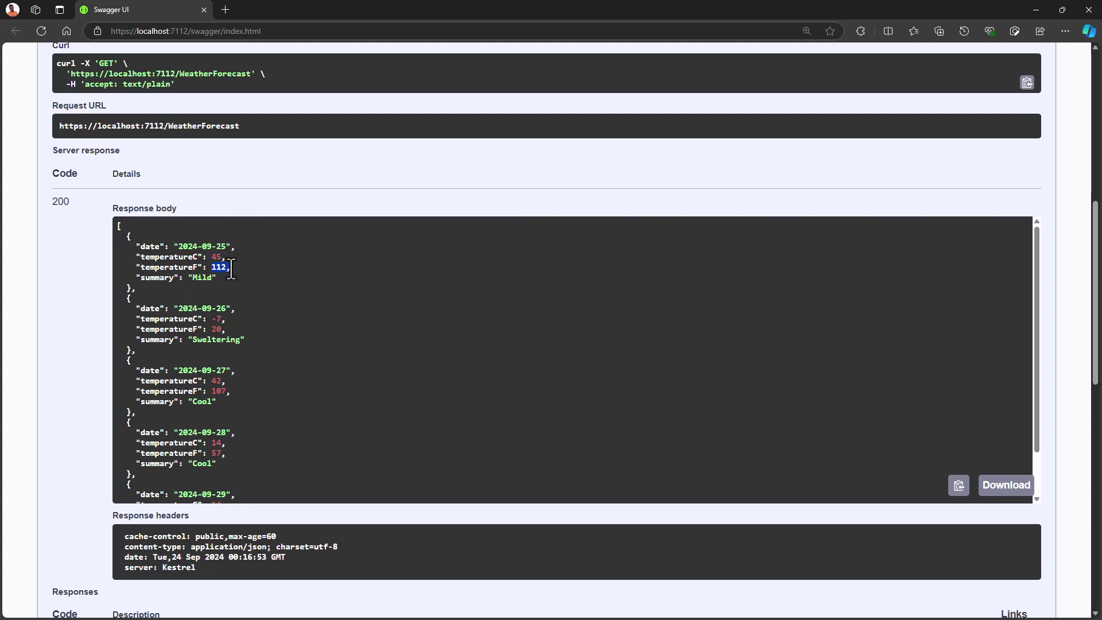
pyautogui.scroll(2, 283, 166)
pyautogui.scroll(1, 283, 166)
# Step: Rerun the request repeatedly, getting the cached 45 °C data until the 60-second cache expires
pyautogui.click(276, 123)
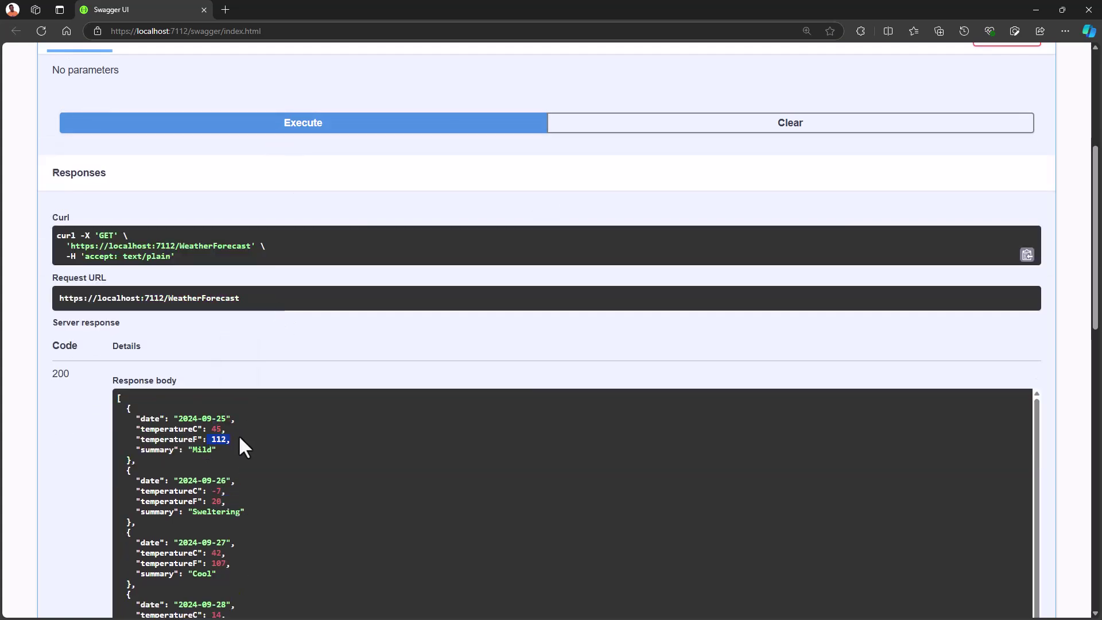
pyautogui.click(253, 130)
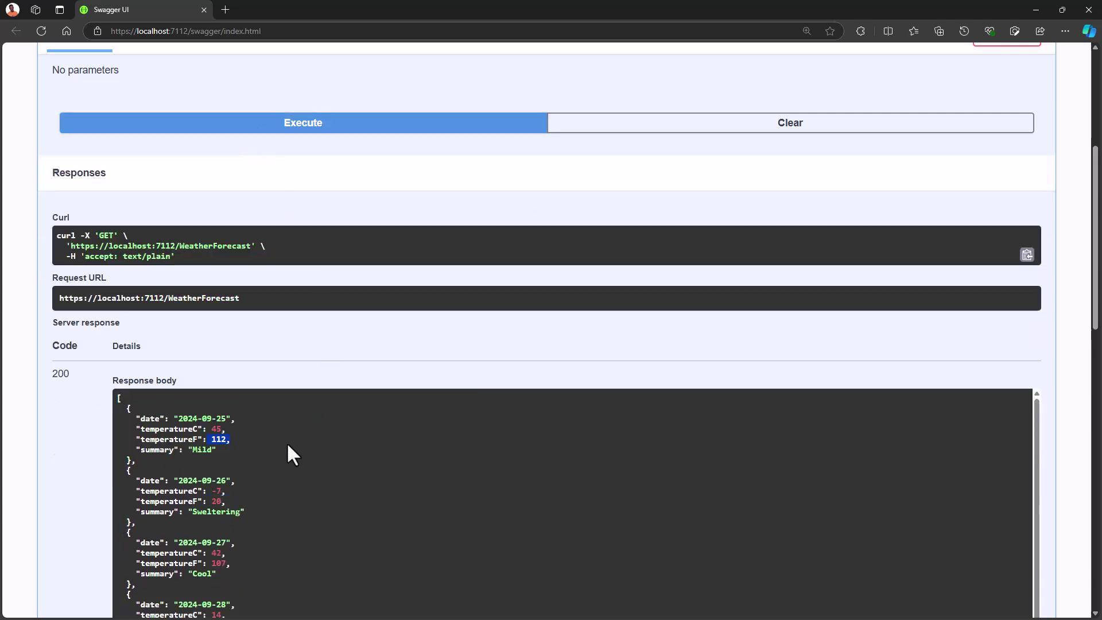
pyautogui.doubleClick(215, 429)
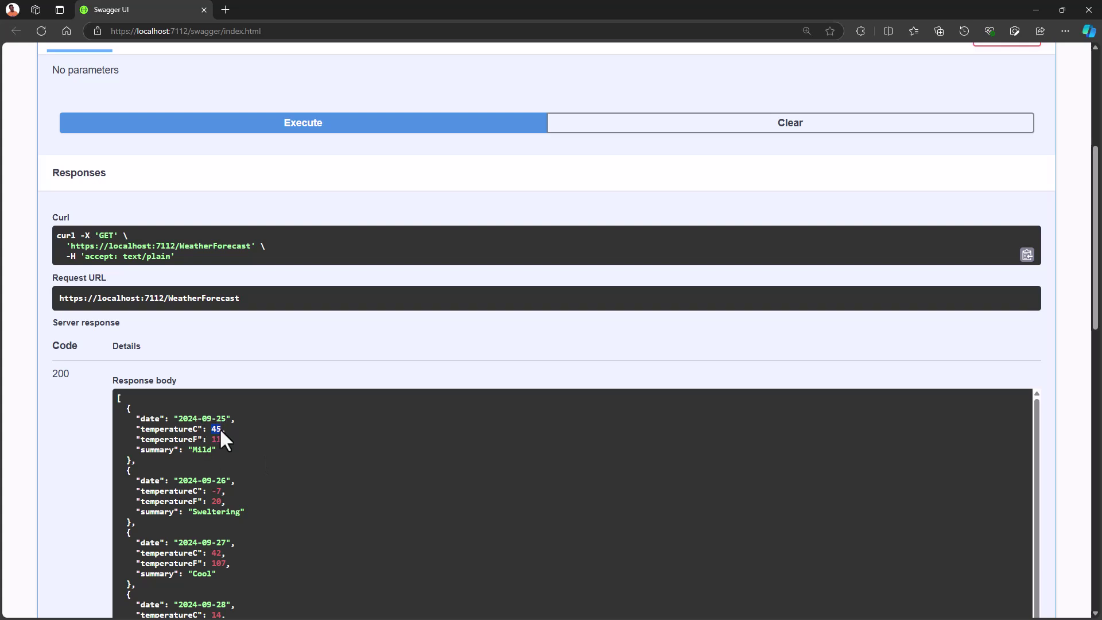
pyautogui.click(284, 131)
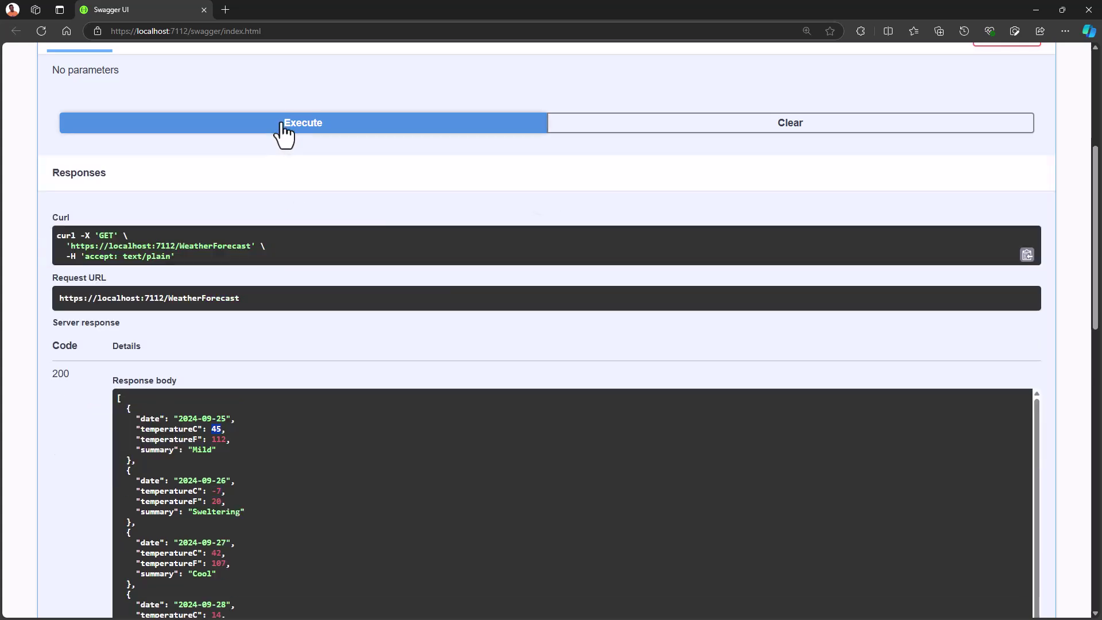
pyautogui.click(285, 129)
pyautogui.click(293, 138)
pyautogui.click(284, 129)
pyautogui.click(285, 135)
pyautogui.click(285, 135)
pyautogui.click(319, 127)
pyautogui.click(280, 130)
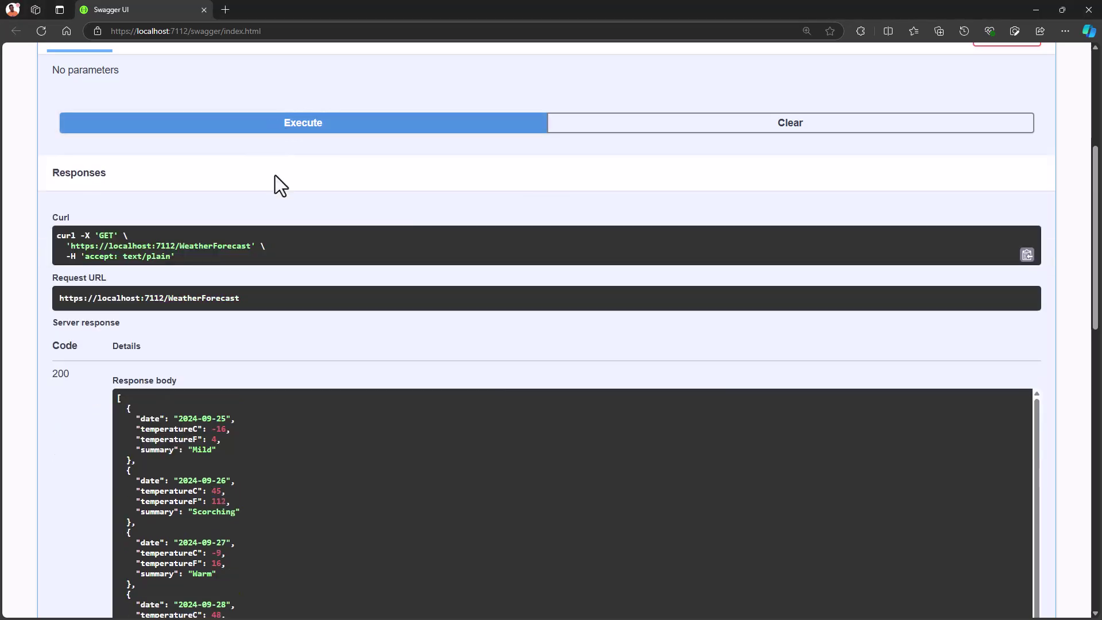